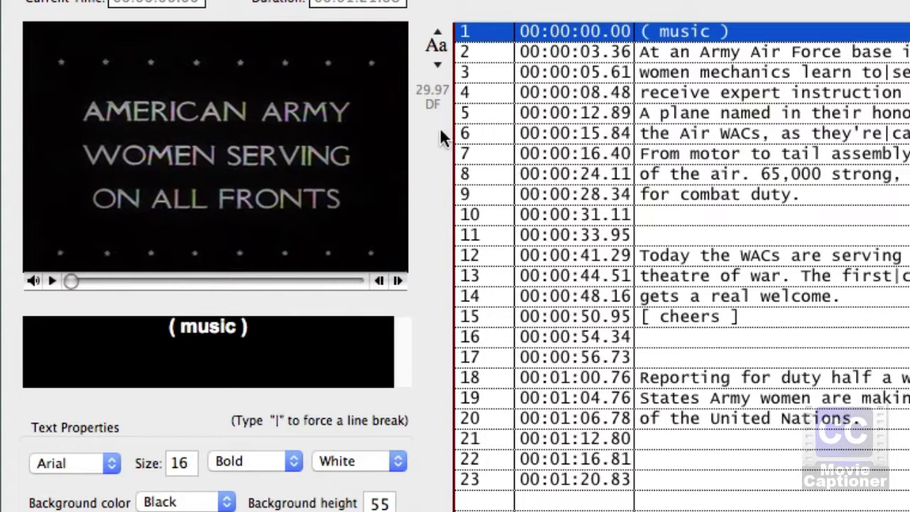
Set the Arizona caption's text colour to yellow
left_click(475, 51)
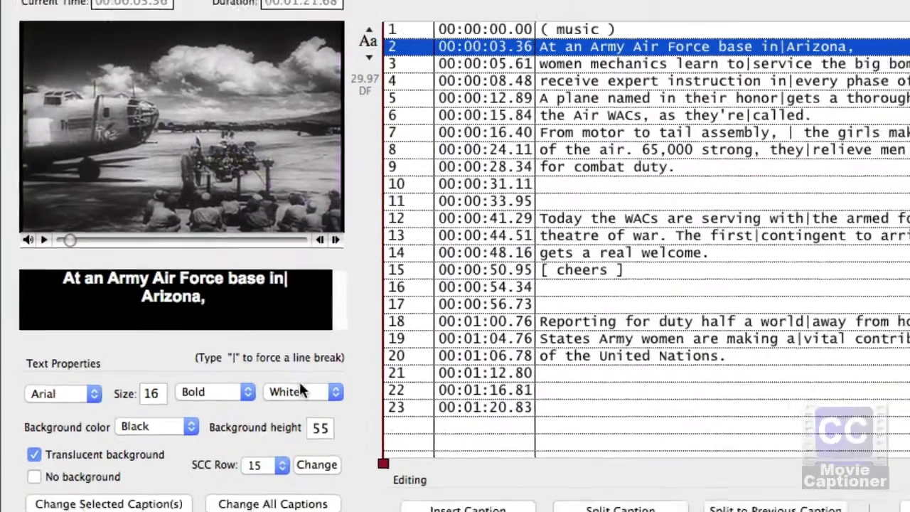
left_click(238, 365)
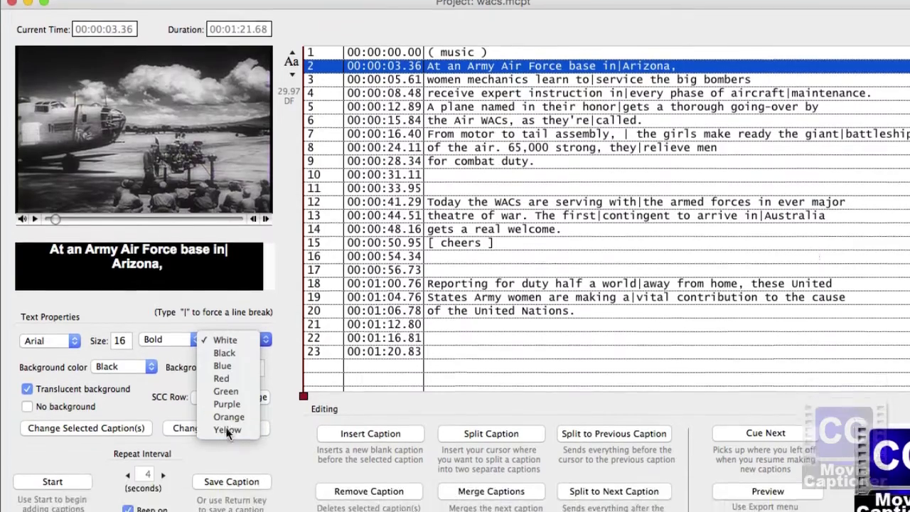
left_click(226, 455)
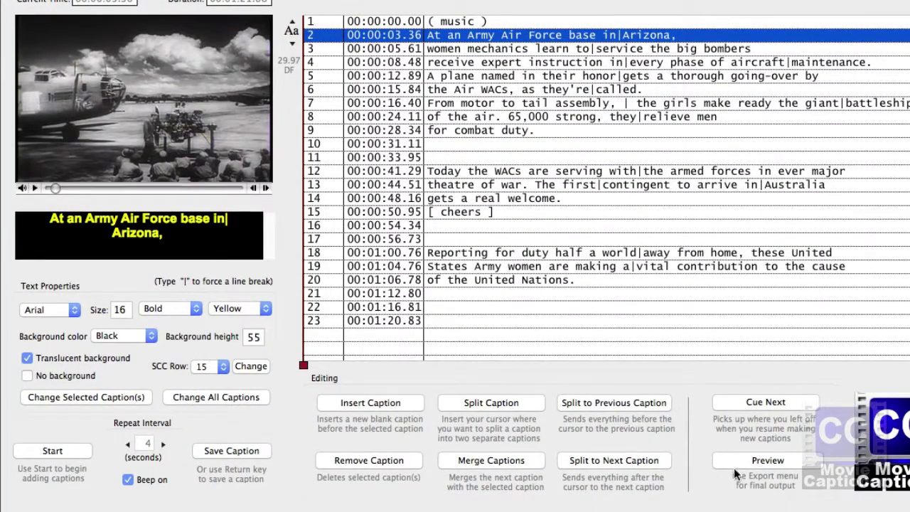
Preview the movie with the yellow caption, then pause and close the preview
left_click(763, 461)
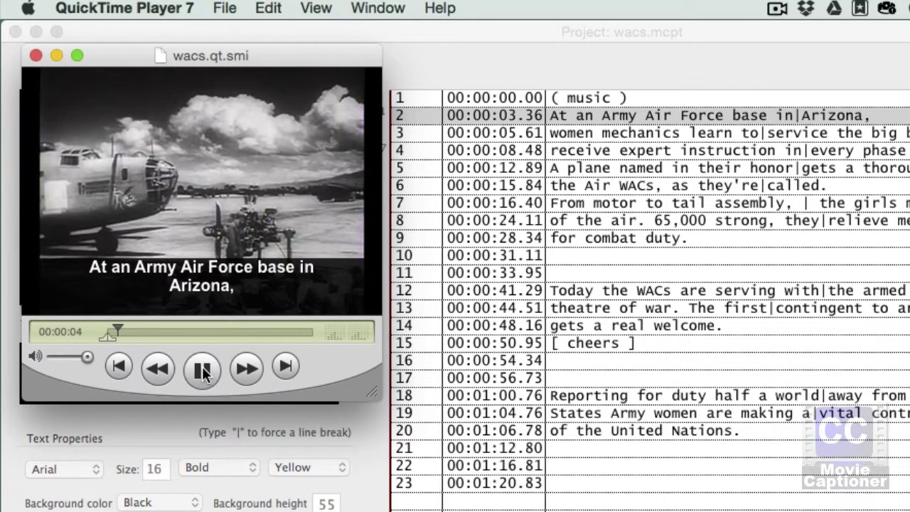
left_click(204, 375)
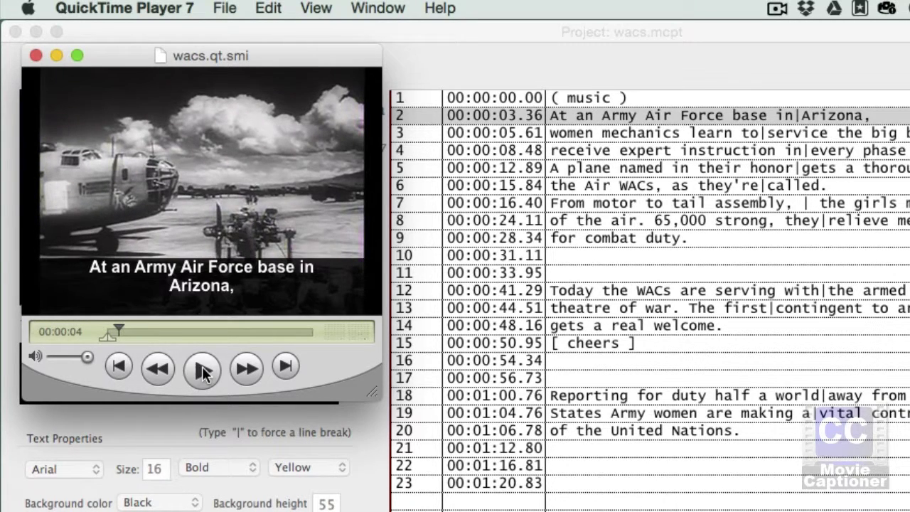
left_click(35, 55)
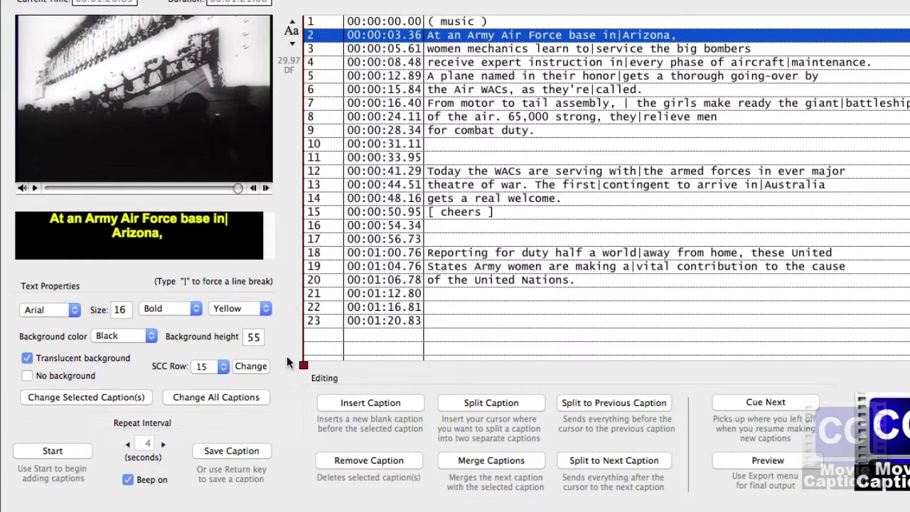
Apply yellow text to the row-2 Arizona caption and dismiss the confirmation
left_click(318, 42)
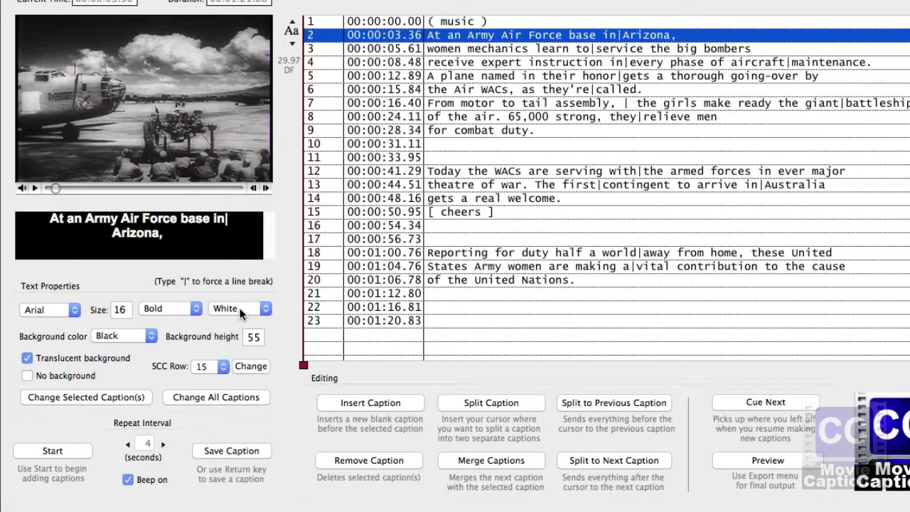
left_click(241, 313)
left_click(236, 398)
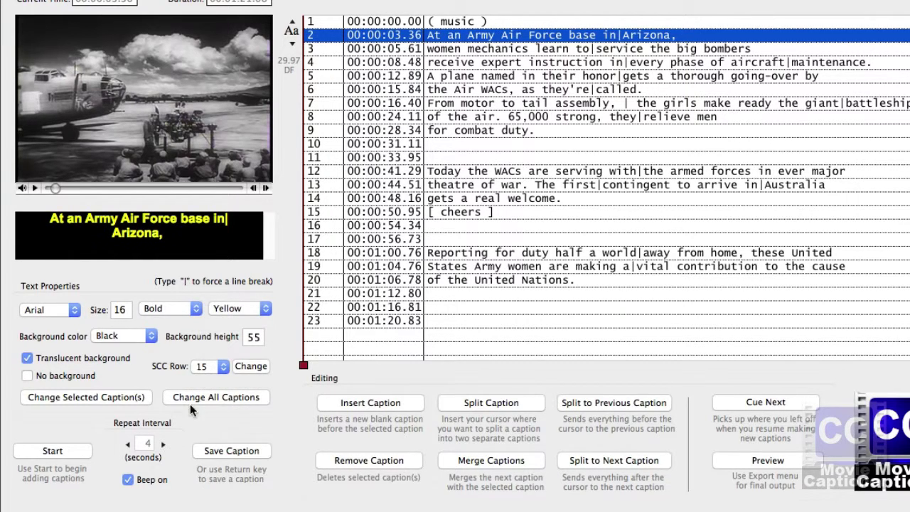
left_click(97, 400)
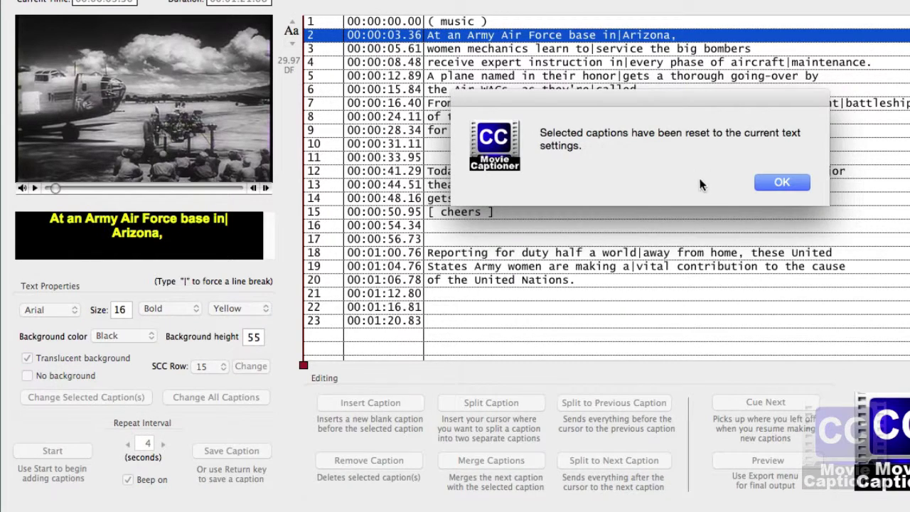
left_click(780, 184)
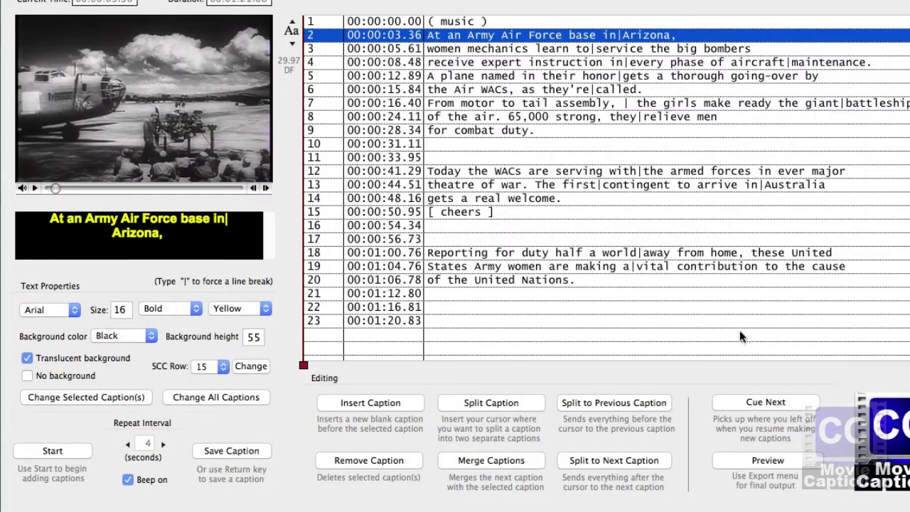
Preview the captioned movie, then pause and close it
left_click(757, 466)
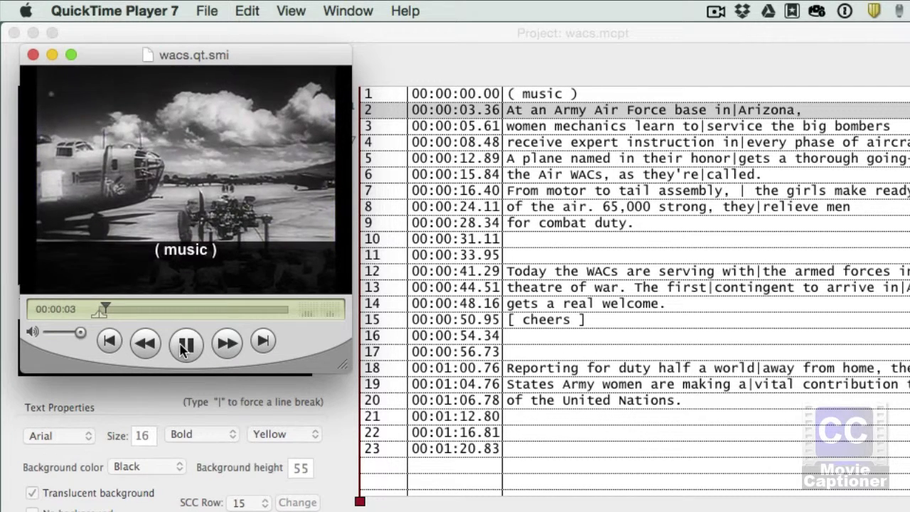
left_click(182, 347)
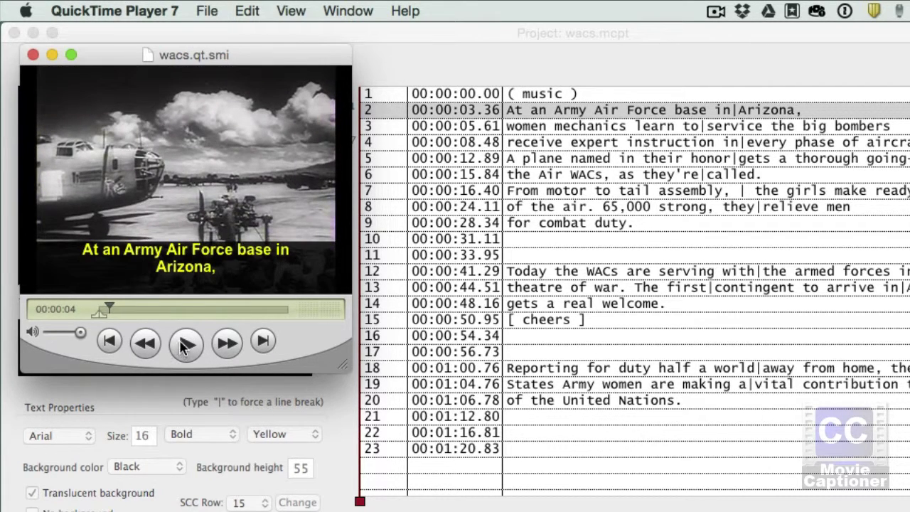
left_click(32, 54)
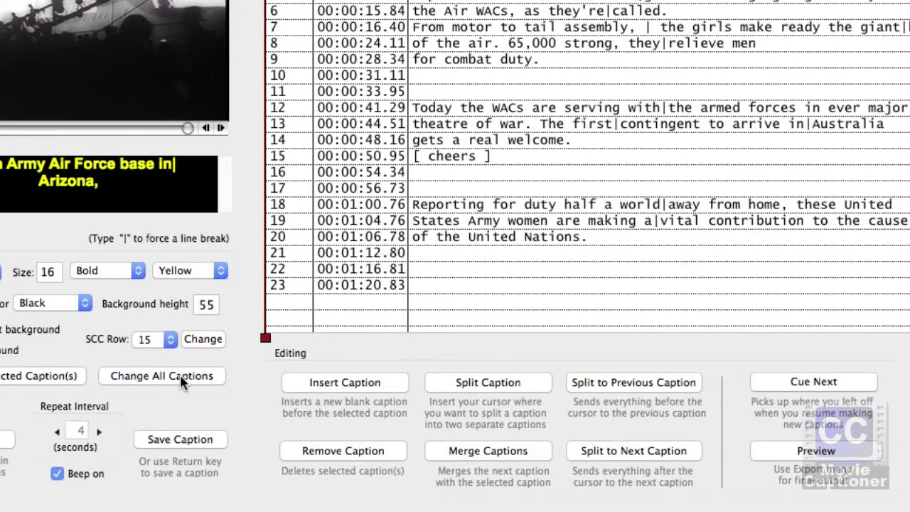
Apply the yellow text style to all captions and preview the result
left_click(180, 375)
left_click(831, 122)
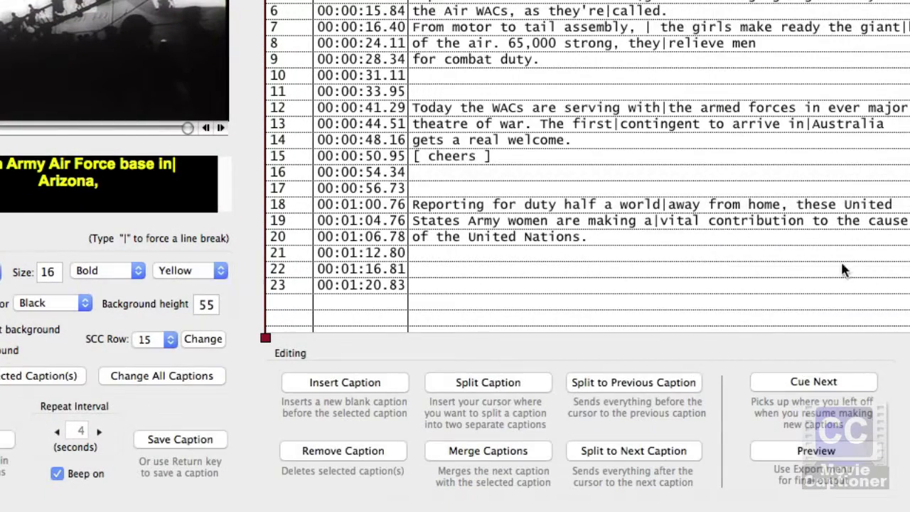
left_click(795, 452)
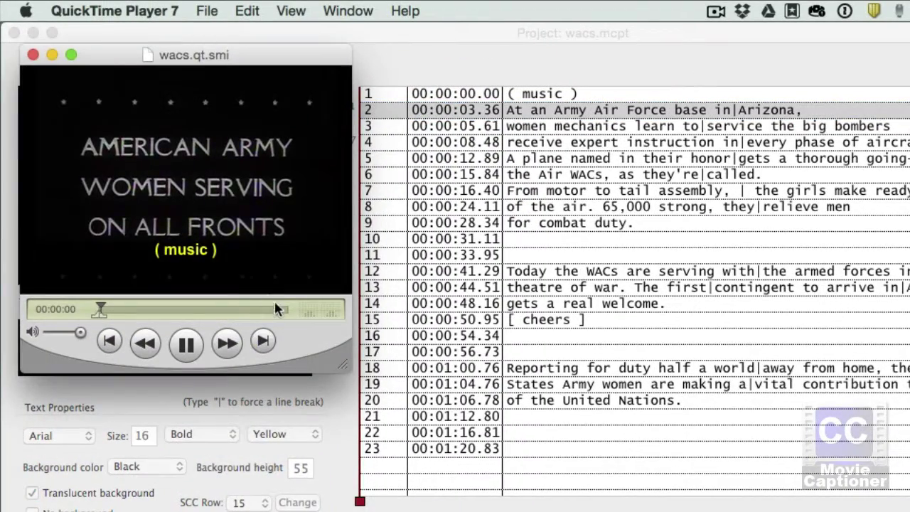
left_click(185, 347)
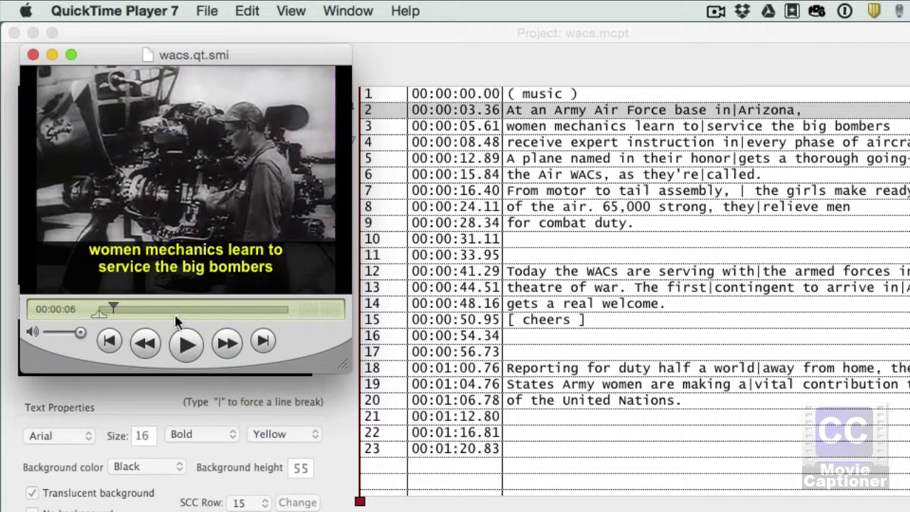
Set the caption background colour to blue
left_click(33, 55)
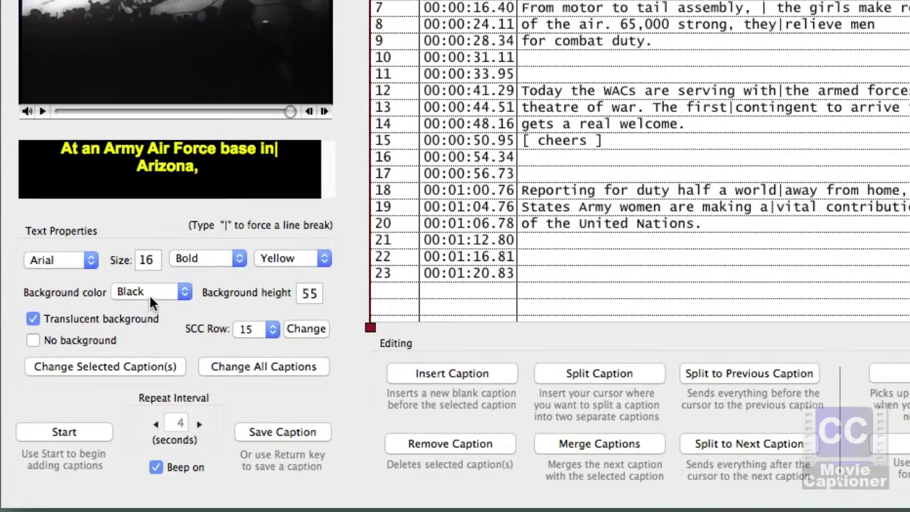
left_click(150, 293)
left_click(140, 320)
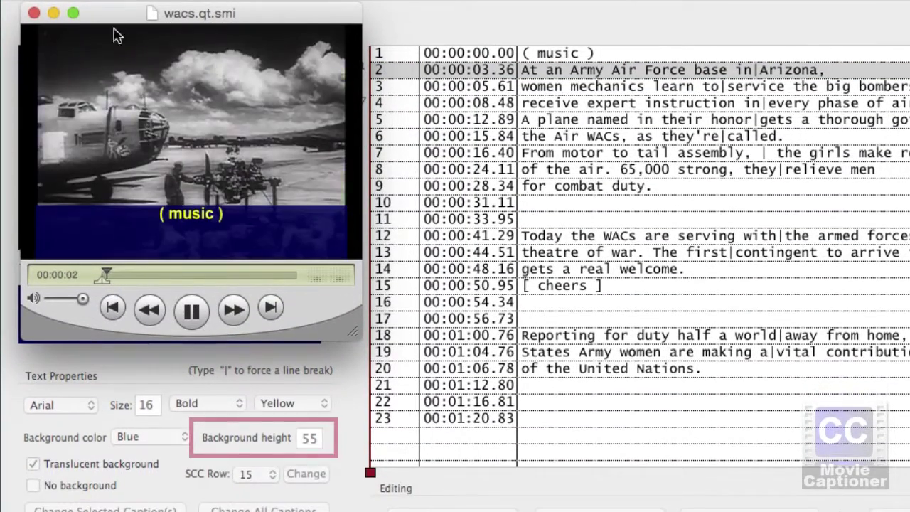
Preview the blue-backed captions, scrubbing ahead to the aircraft maintenance caption
left_click(34, 13)
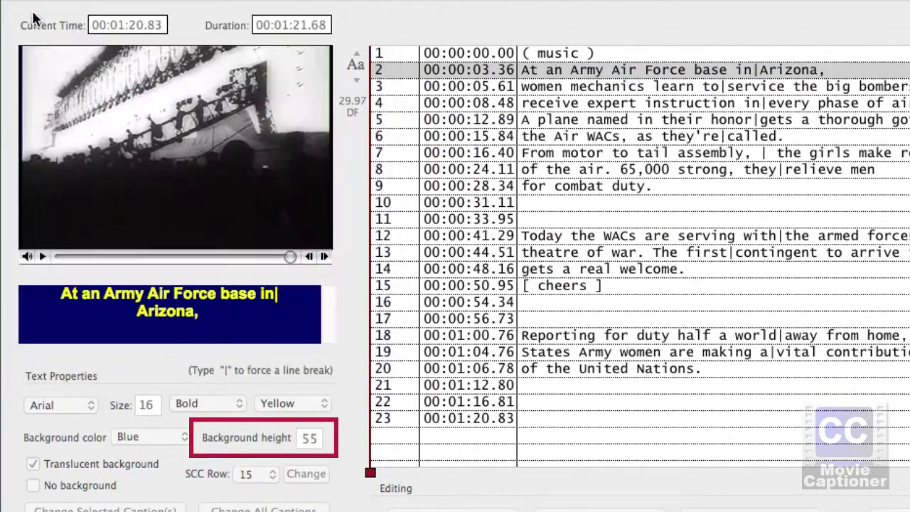
left_click(221, 482)
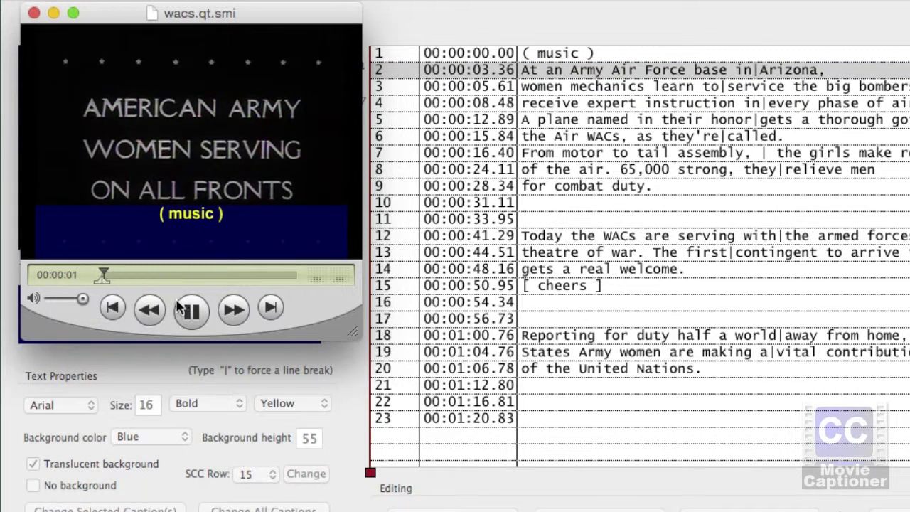
left_click(191, 312)
left_click_drag(110, 276, 122, 275)
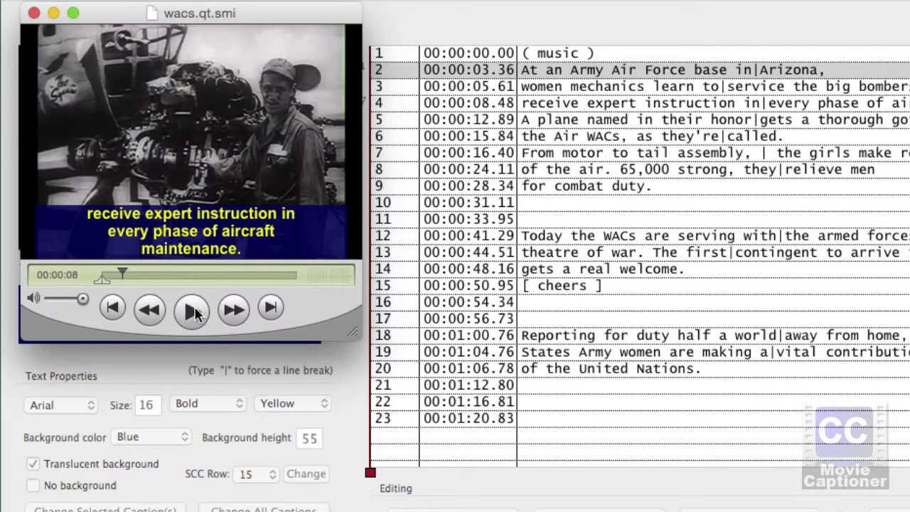
Preview the captions over the 45-high blue background, pausing on the aircraft maintenance line
left_click(33, 14)
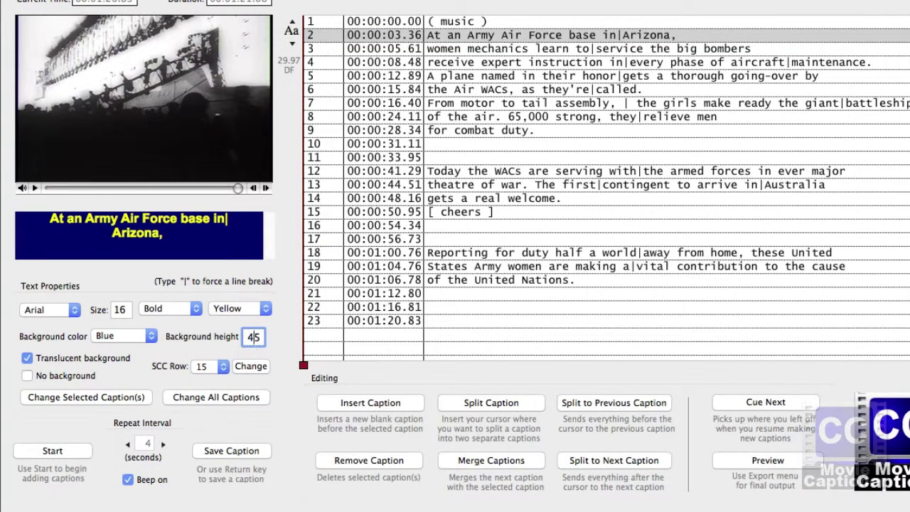
left_click(768, 461)
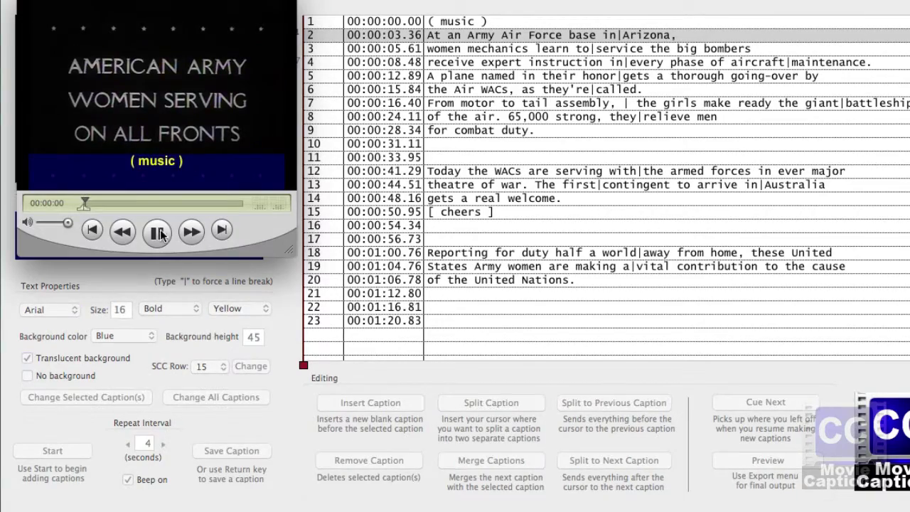
left_click(159, 234)
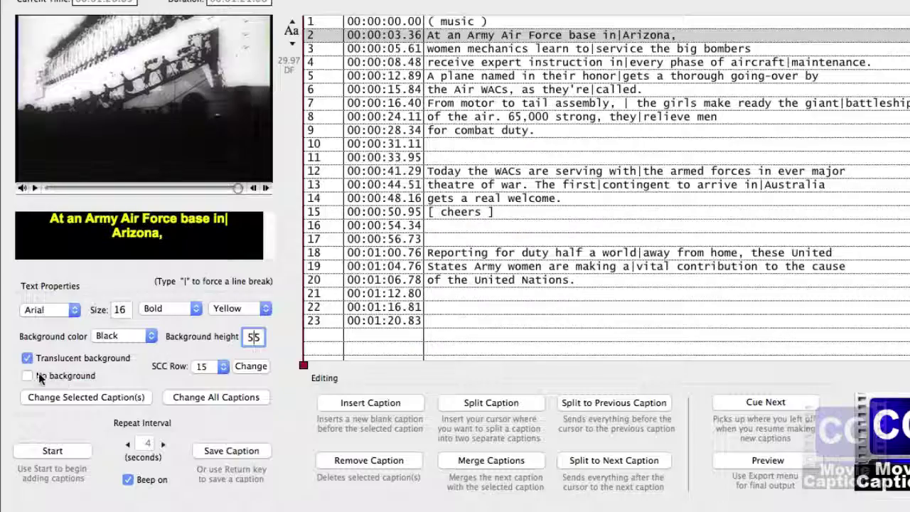
type("55")
left_click(27, 376)
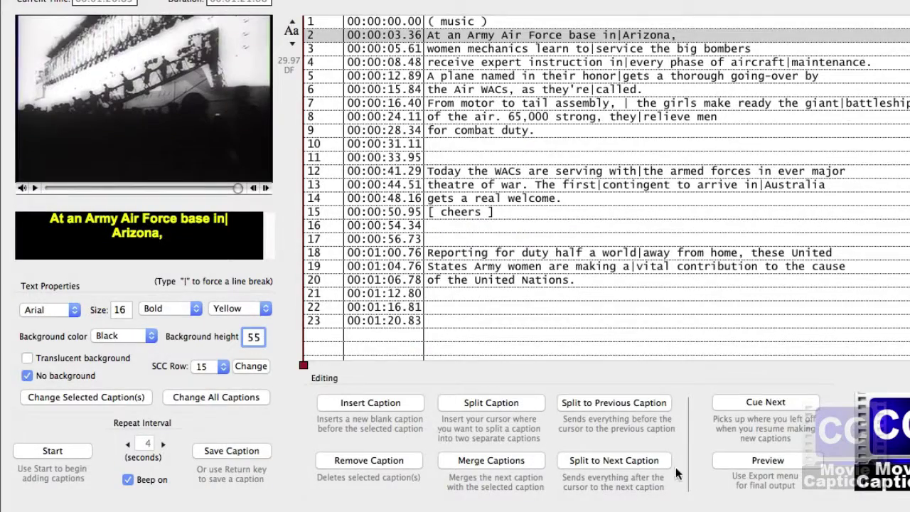
left_click(735, 463)
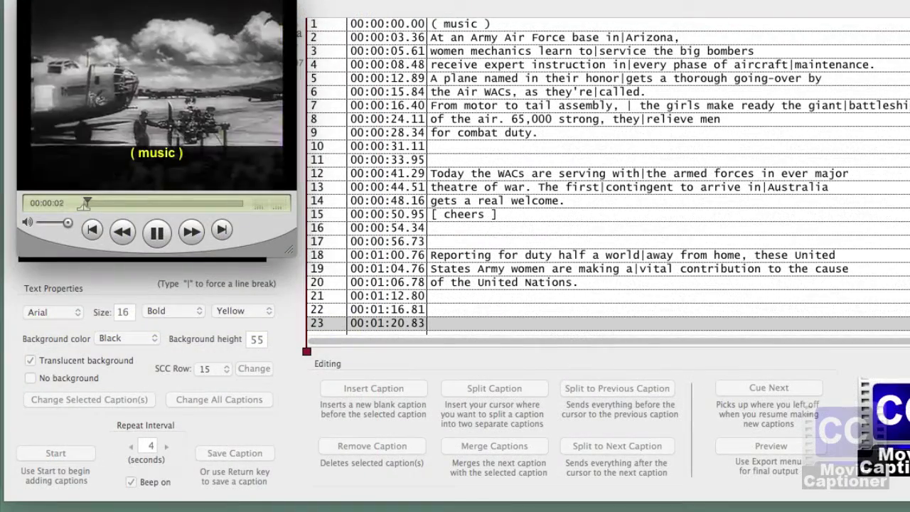
key("super+w")
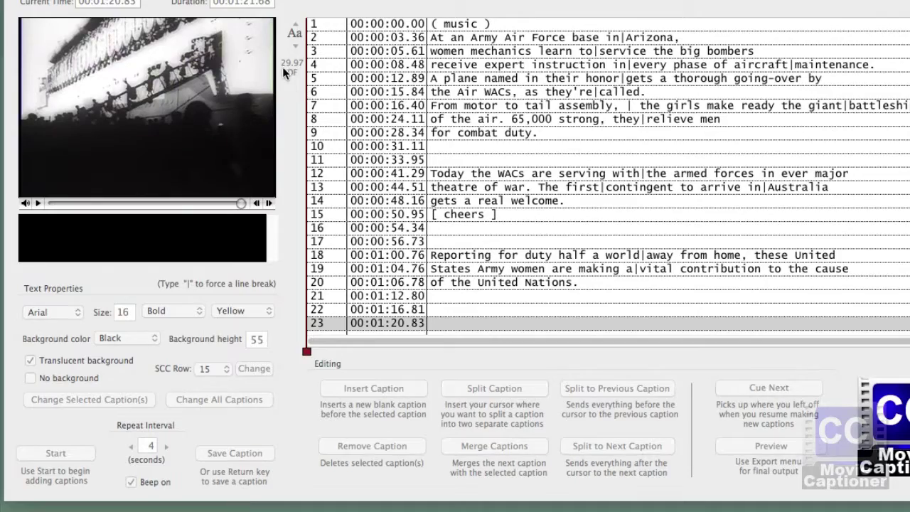
Save default preferences placing captions below the movie without translucent background
key("super+comma")
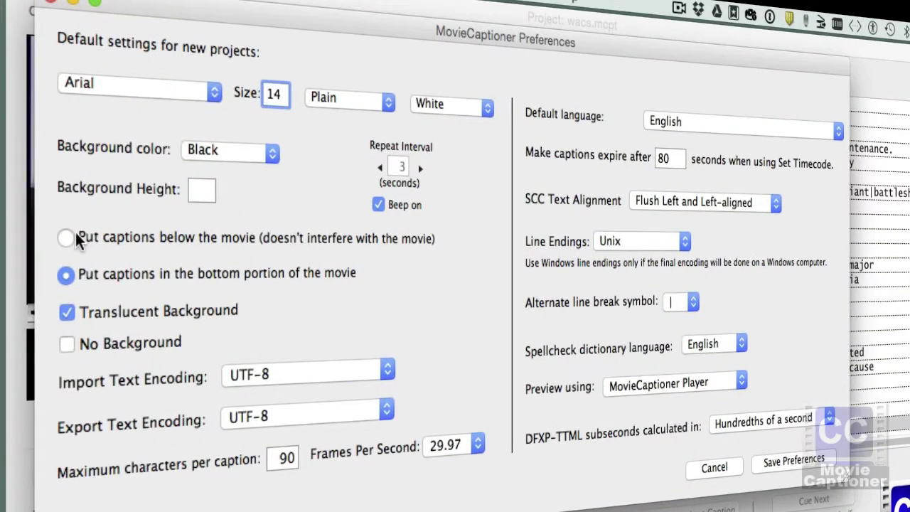
left_click(77, 240)
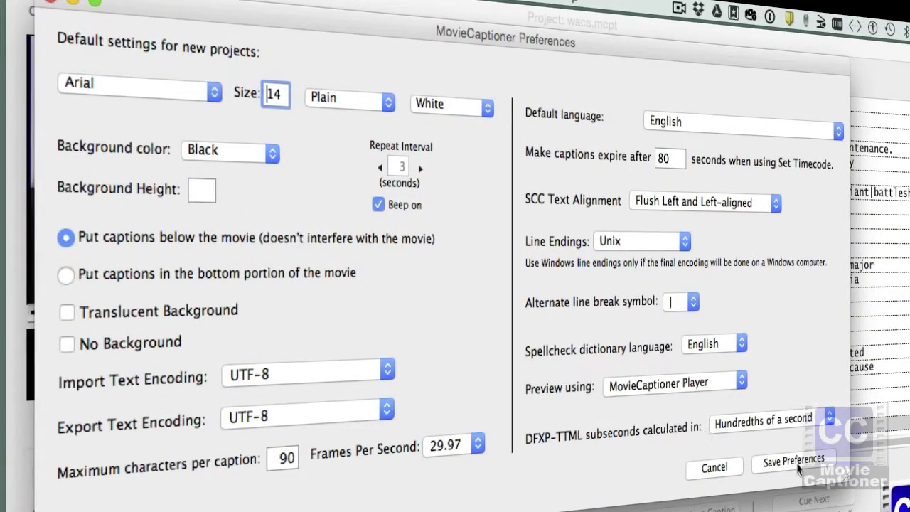
left_click(796, 464)
Move this project's captions onto the bottom of the movie and close the preview
left_click(186, 1)
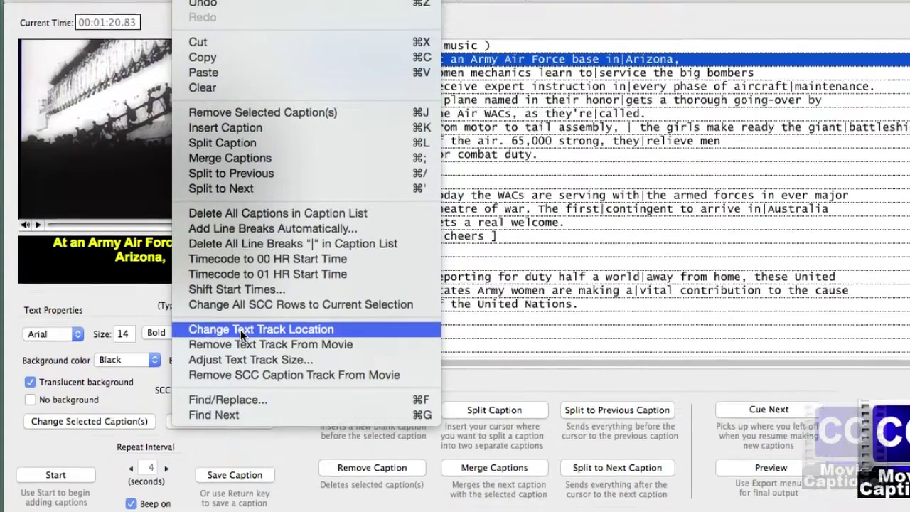
left_click(240, 330)
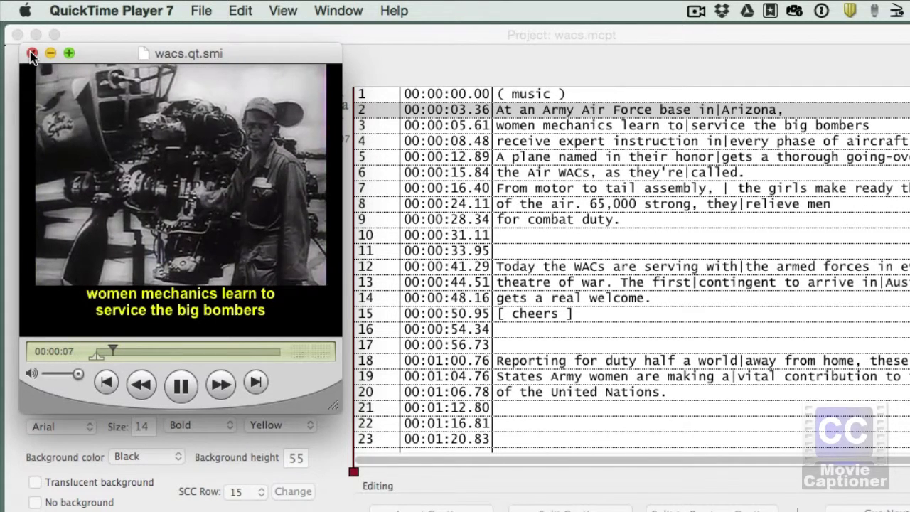
left_click(32, 53)
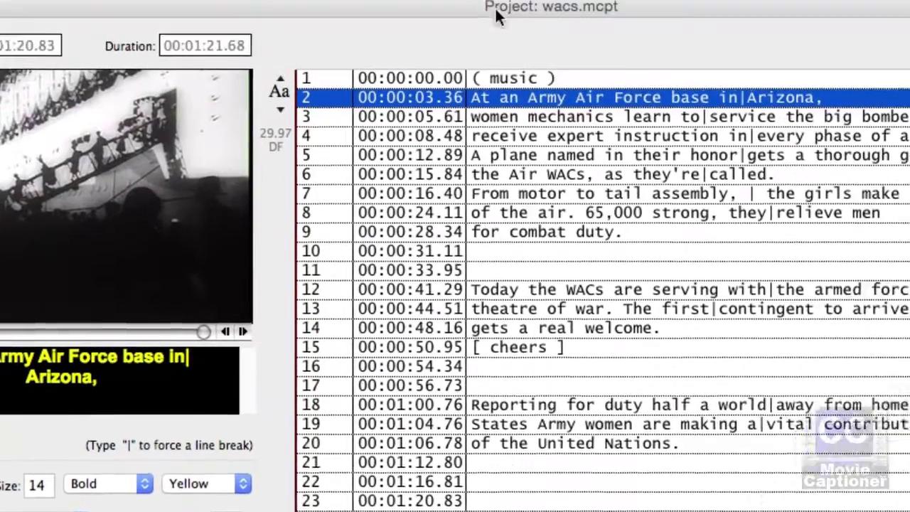
Export the captions as Sonic Scenarist SCC embedded in a QuickTime movie
left_click(480, 1)
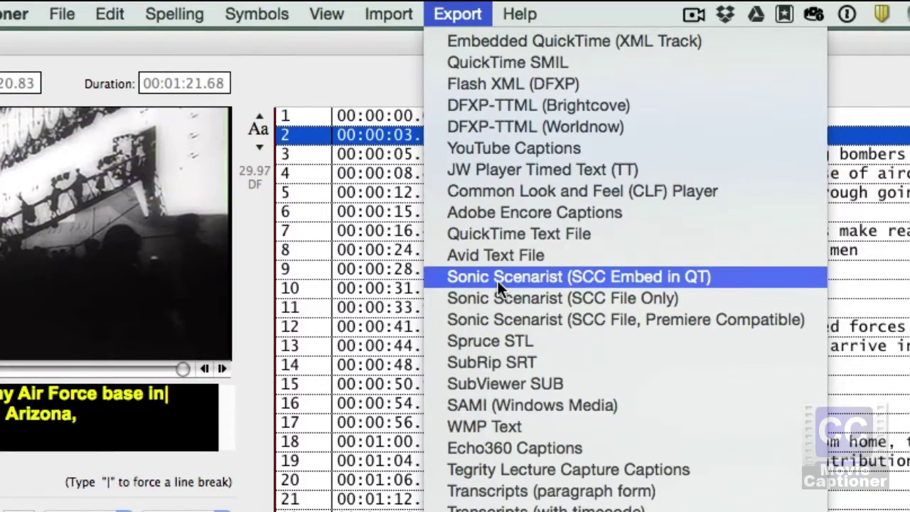
left_click(498, 276)
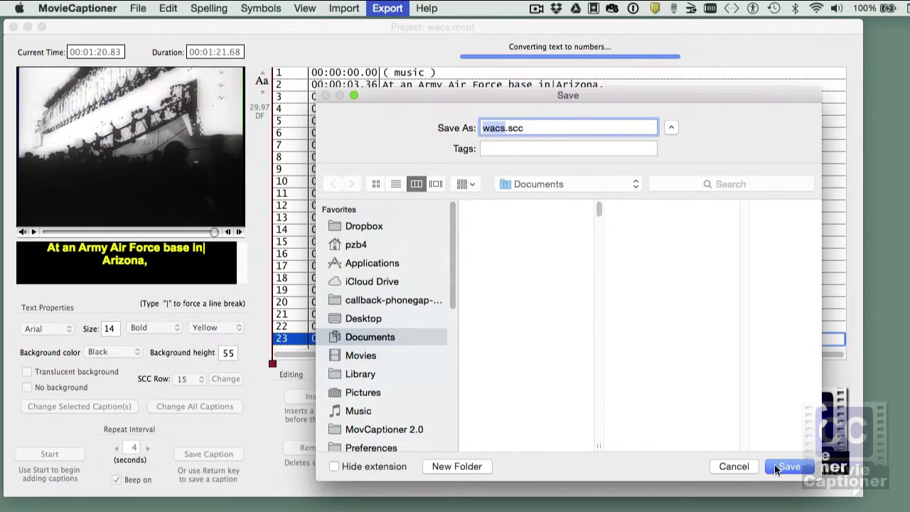
left_click(777, 467)
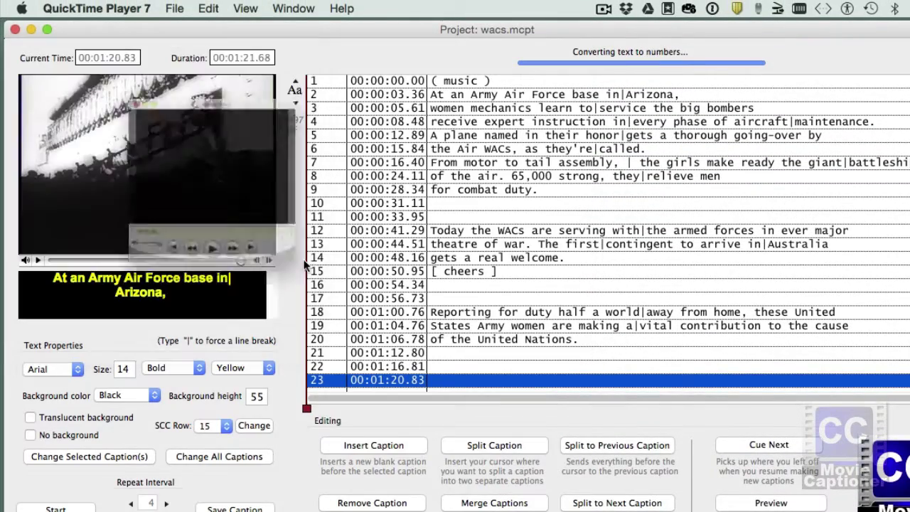
Enlarge the exported movie, play it to the first spoken caption, then close it
left_click_drag(480, 414, 592, 475)
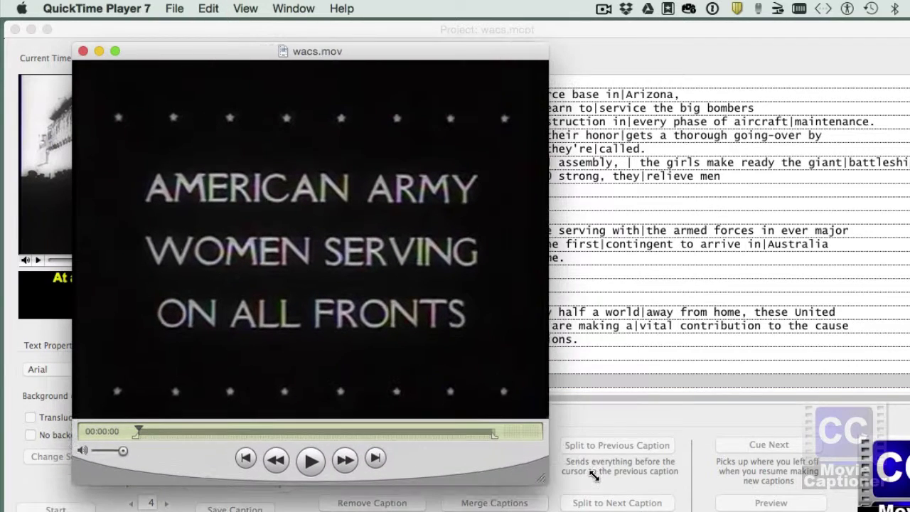
left_click(312, 459)
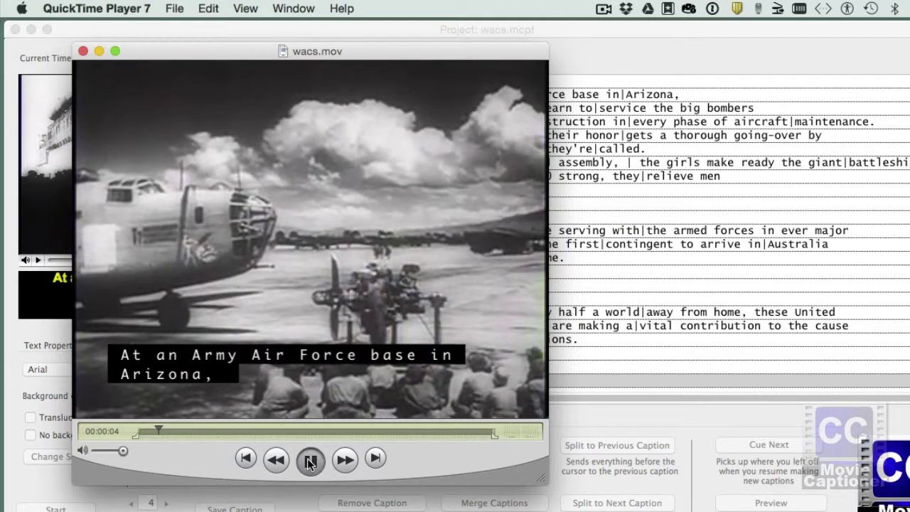
left_click(313, 462)
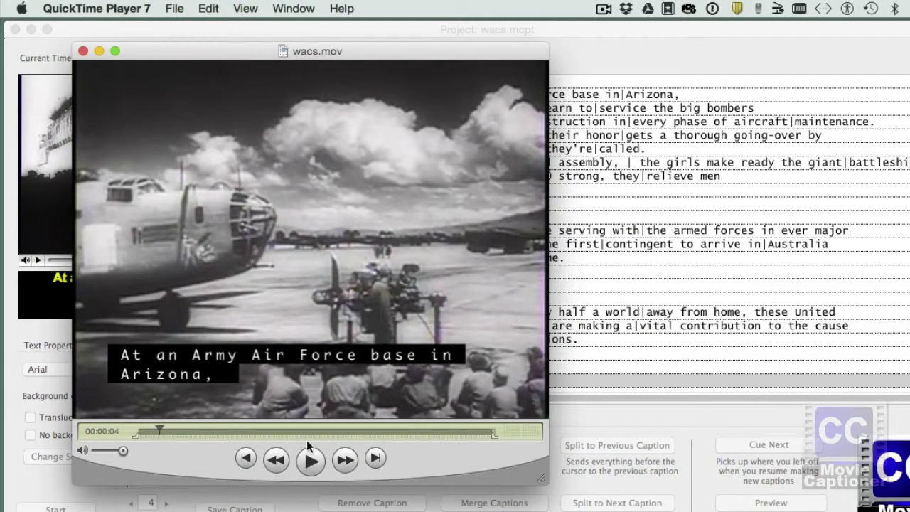
left_click(81, 51)
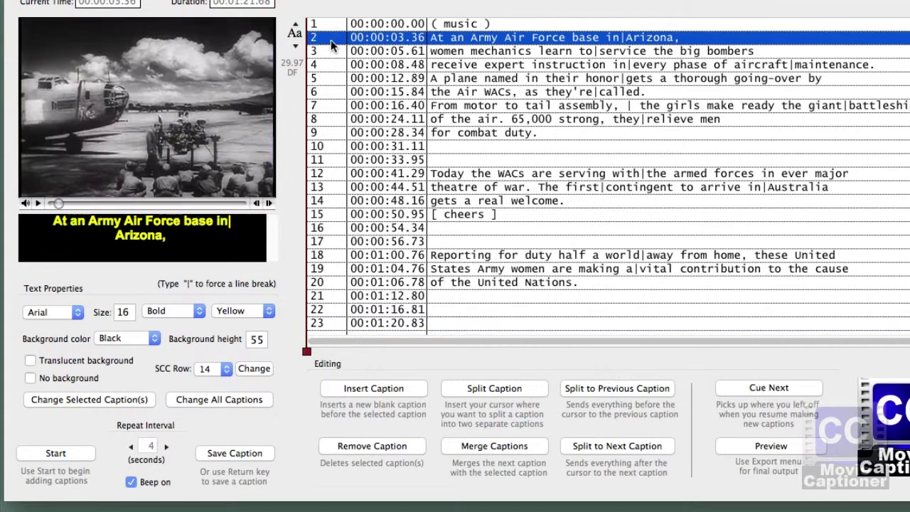
Set caption 2's SCC row to 1
left_click(332, 41)
left_click(207, 360)
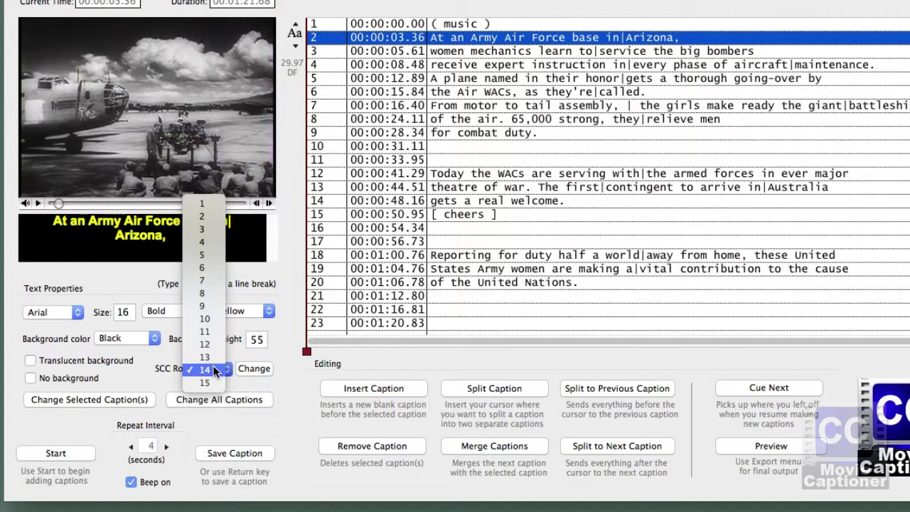
left_click(206, 204)
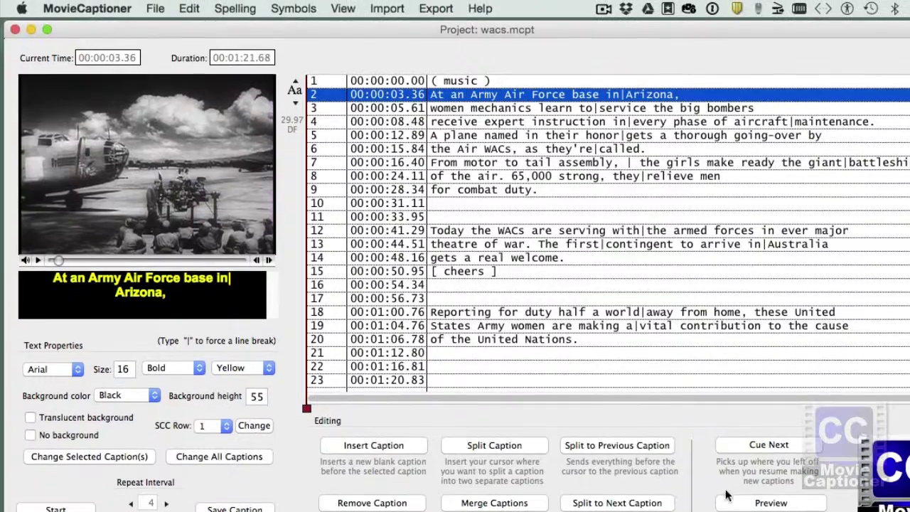
Re-export the captions as SCC embedded in QuickTime, saving wacs.scc
left_click(424, 7)
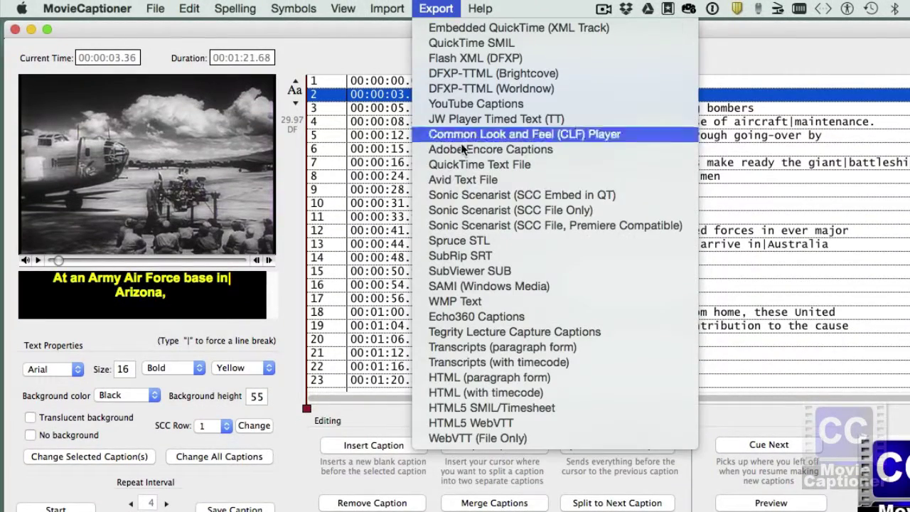
left_click(461, 199)
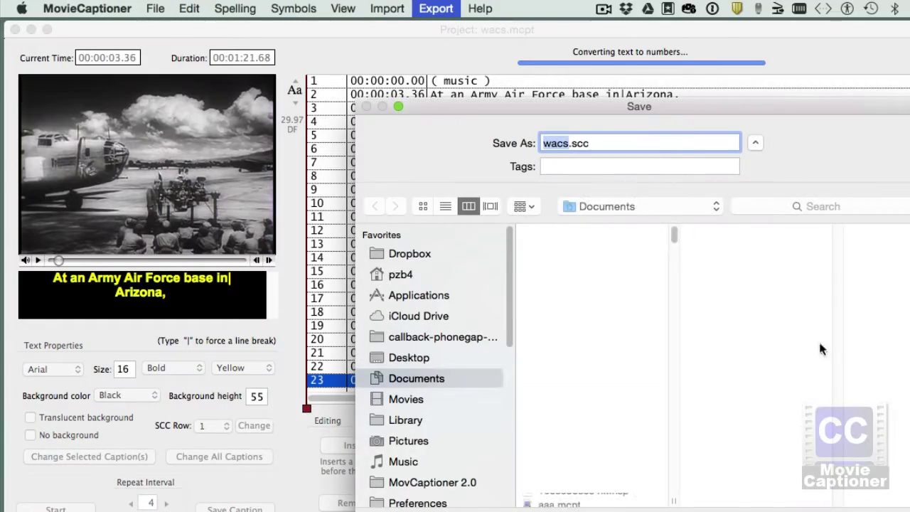
key("Return")
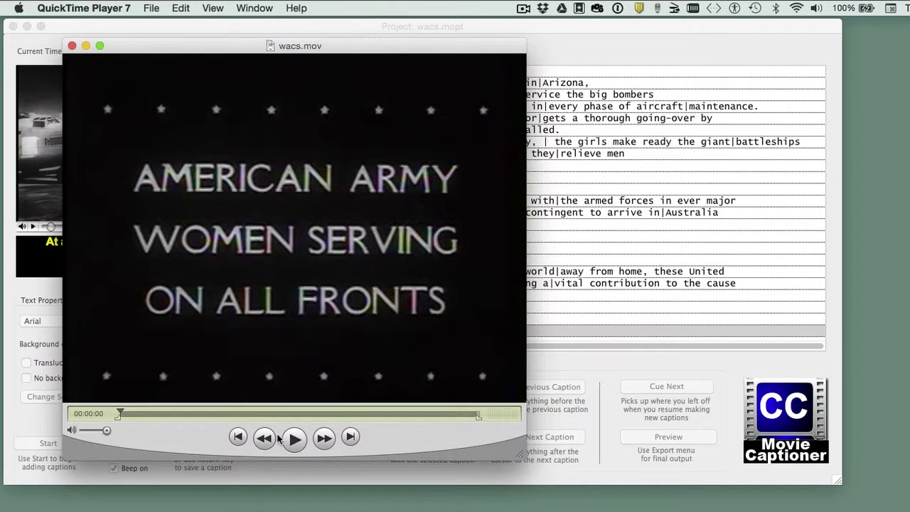
Play the re-exported movie, pause near 5 seconds on the row-1 Arizona caption, then close it
left_click(293, 440)
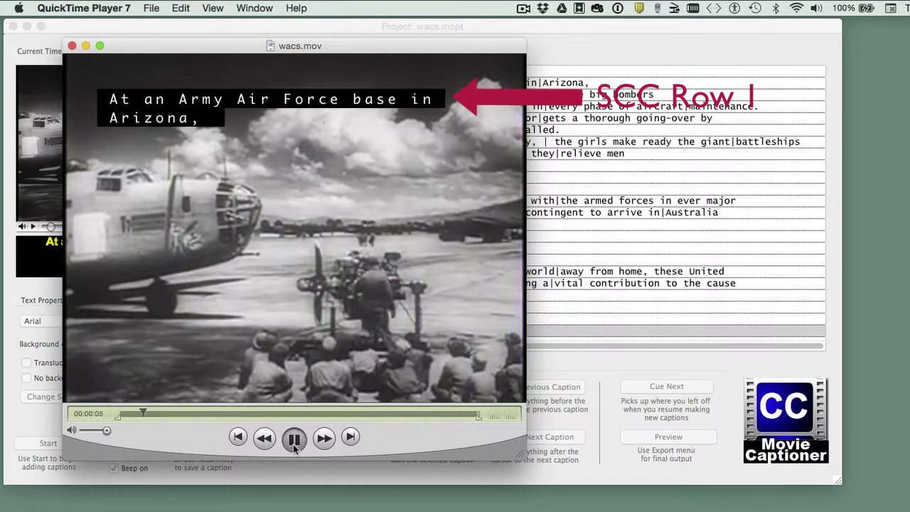
left_click(295, 441)
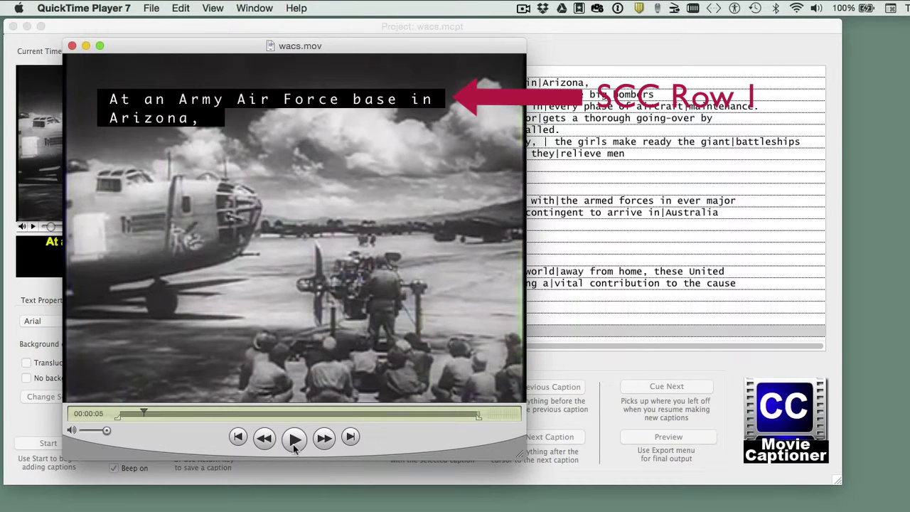
left_click(72, 45)
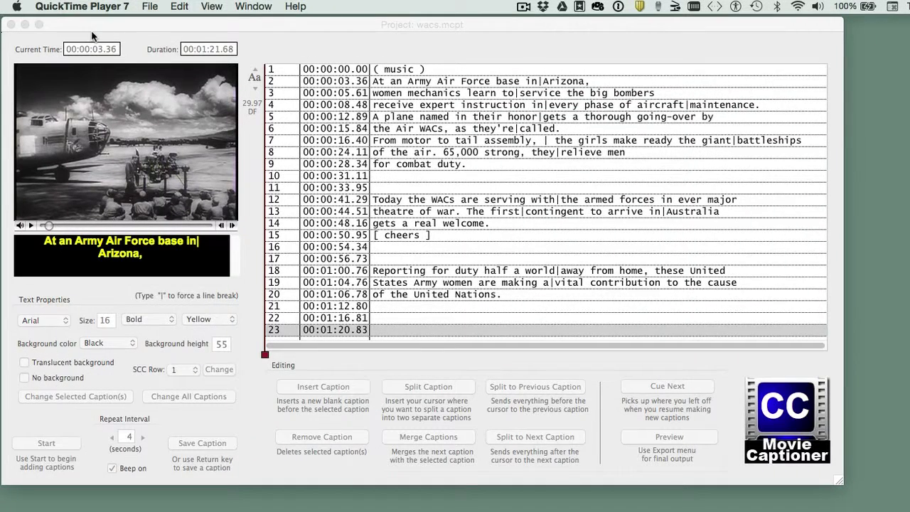